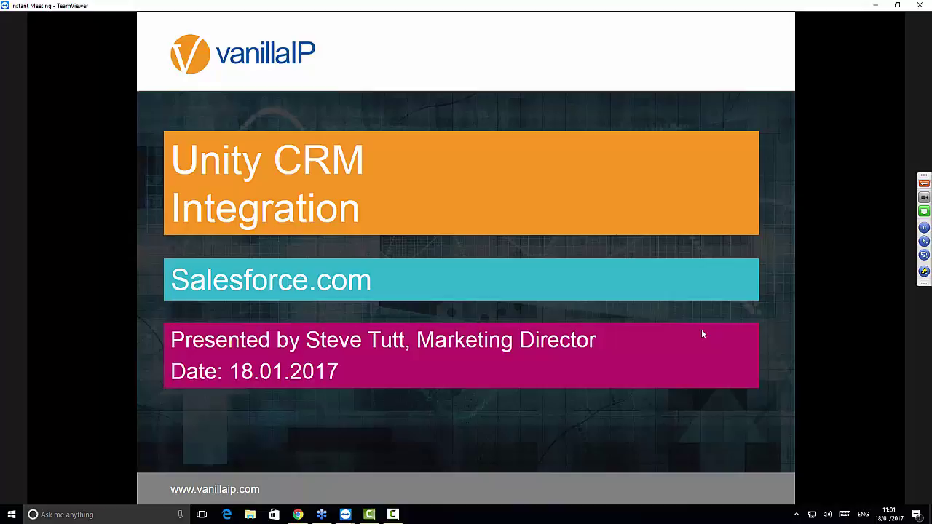
Advance the slideshow from the CRM Connector slide to the Salesforce.com Integration Key Features slide
click(640, 352)
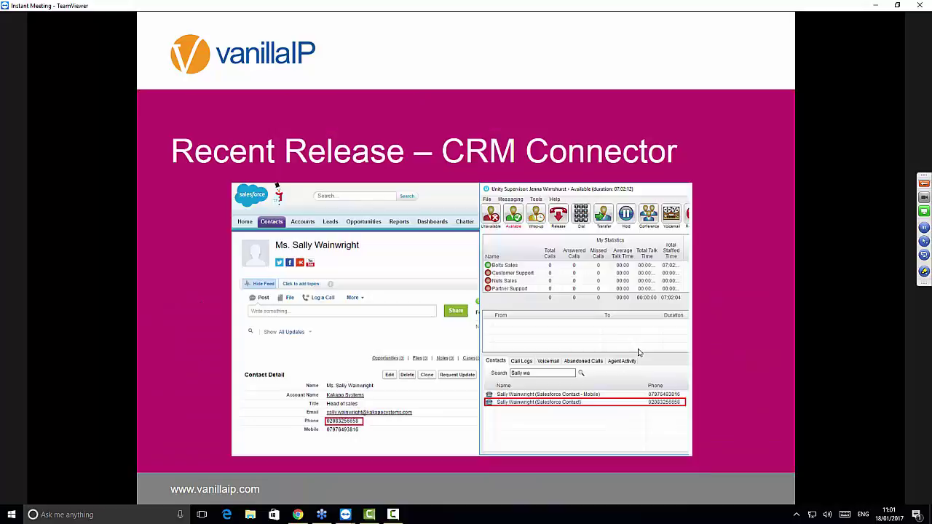
click(467, 367)
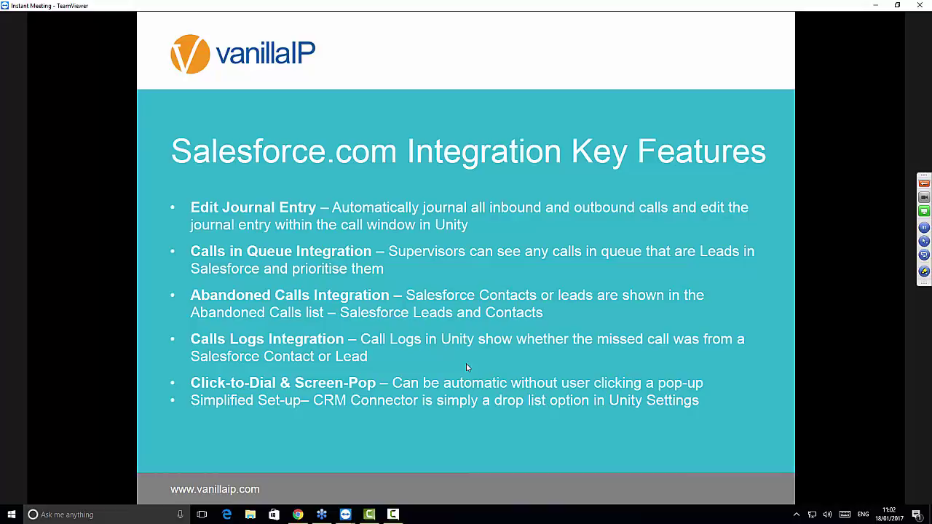
Exit the slideshow and show the CRM page of Unity Supervisor's Services & Settings
key(Escape)
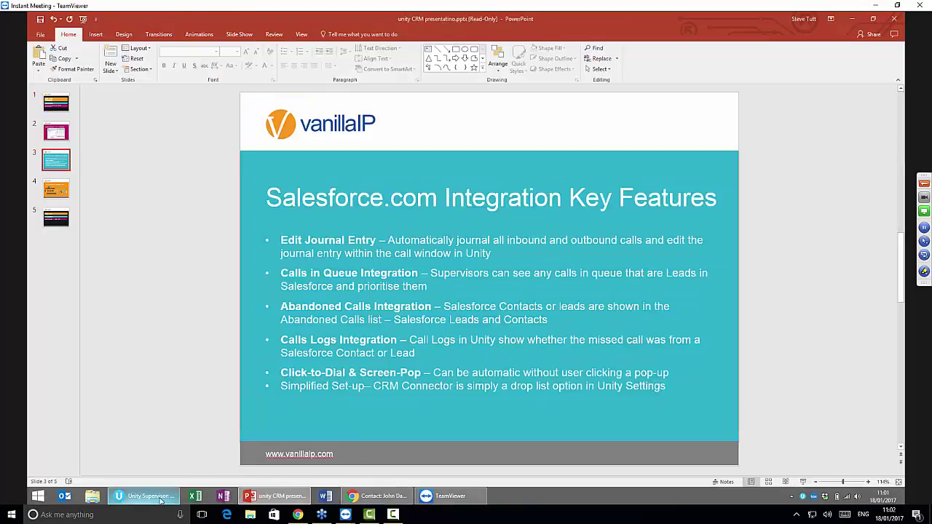
click(146, 496)
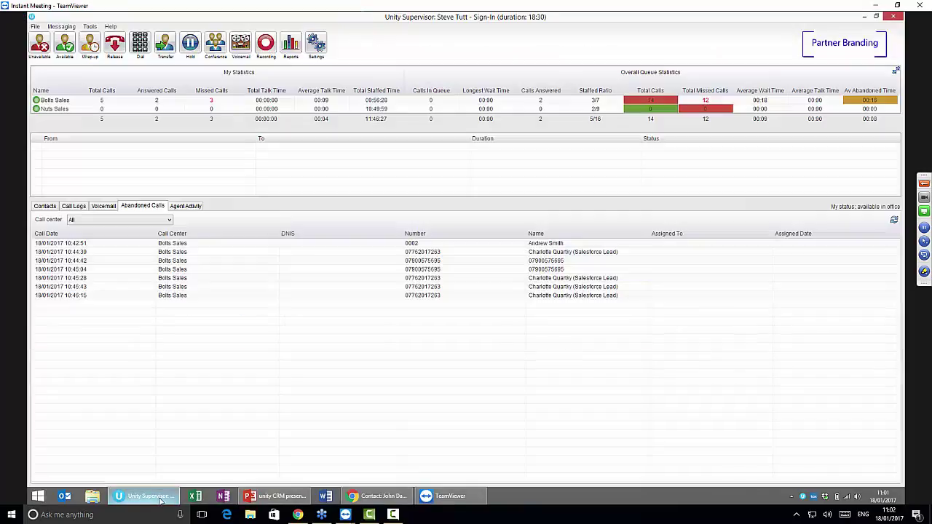
click(317, 49)
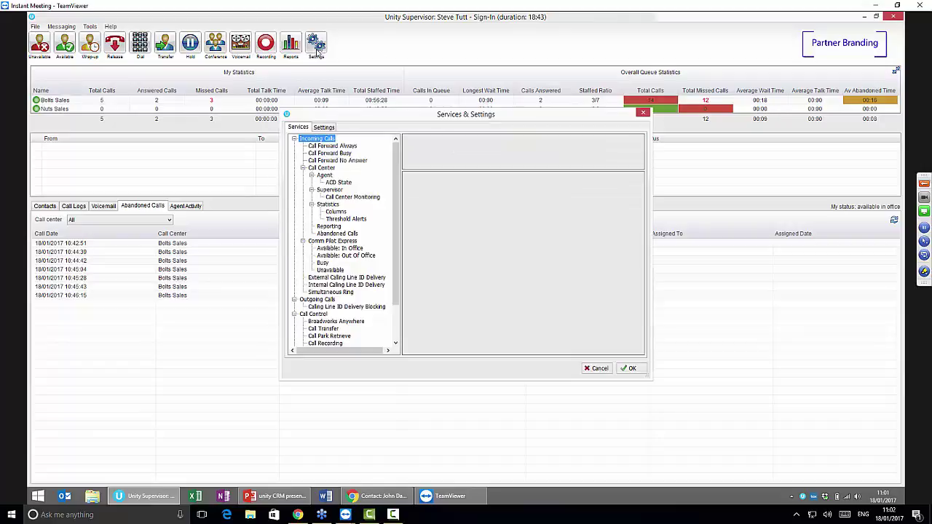
click(322, 128)
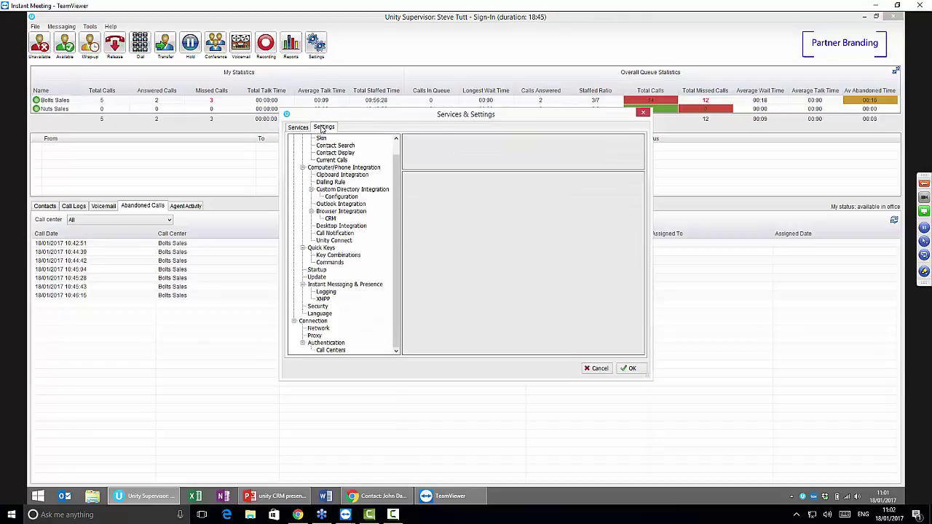
click(330, 219)
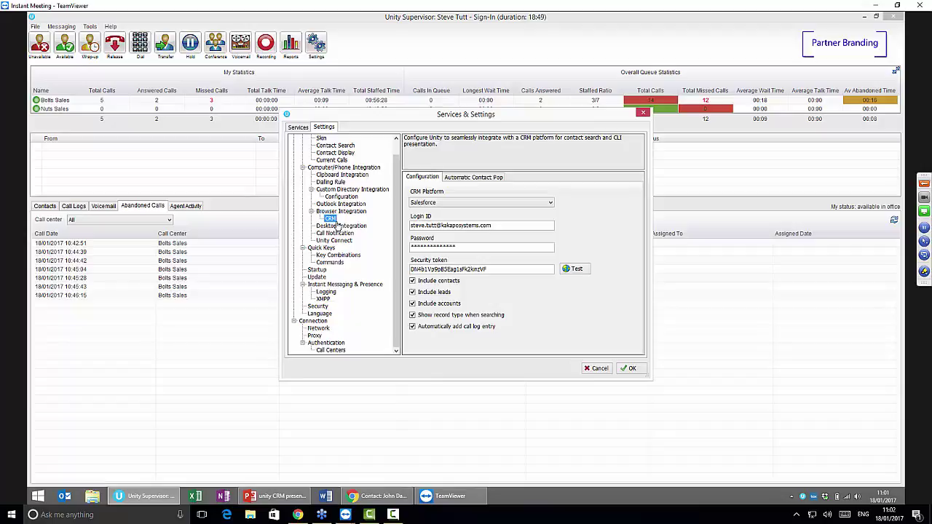
Confirm Salesforce remains selected as the CRM platform
click(459, 207)
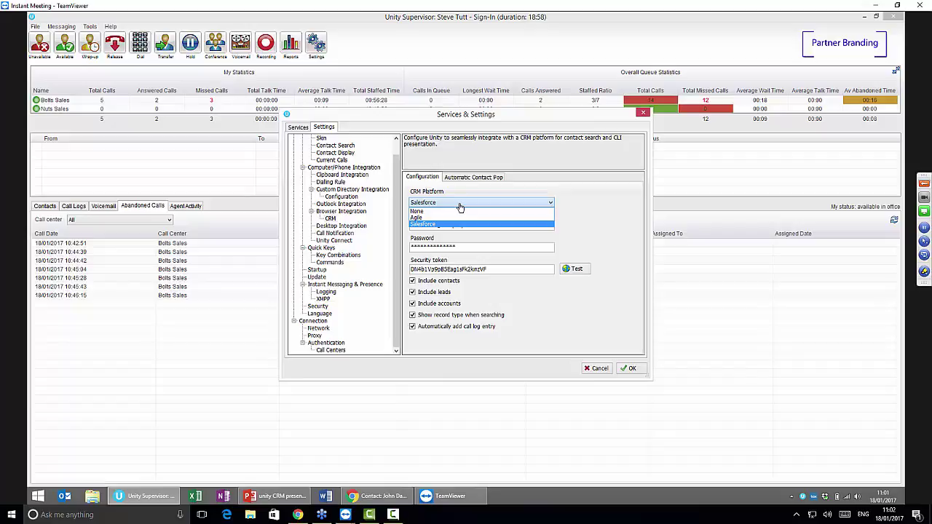
click(584, 212)
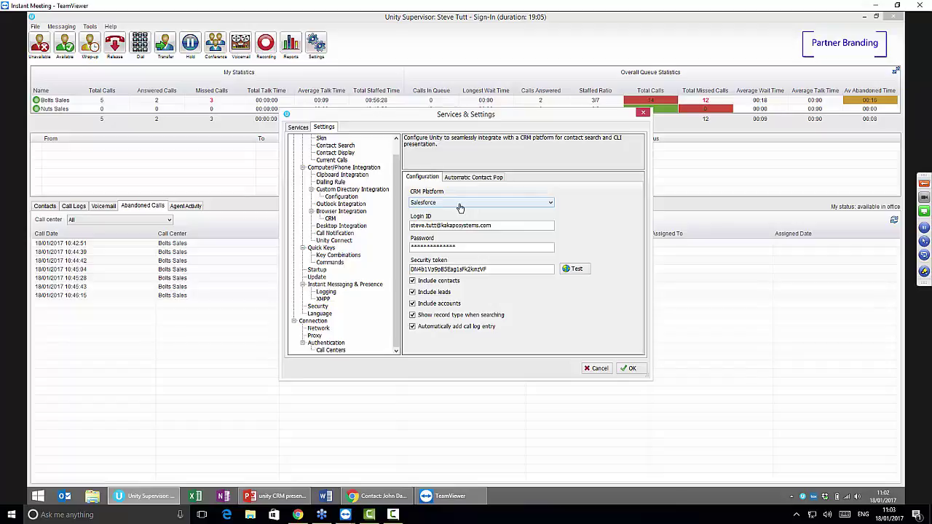
click(459, 208)
click(599, 223)
Turn off automatic contact pop for inbound and outbound calls and save the settings
click(477, 177)
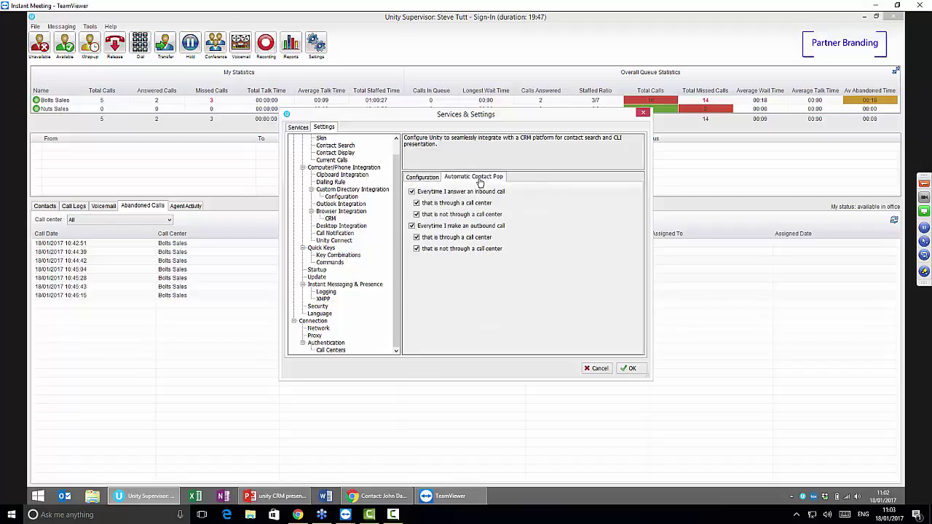
click(416, 193)
click(413, 226)
click(629, 369)
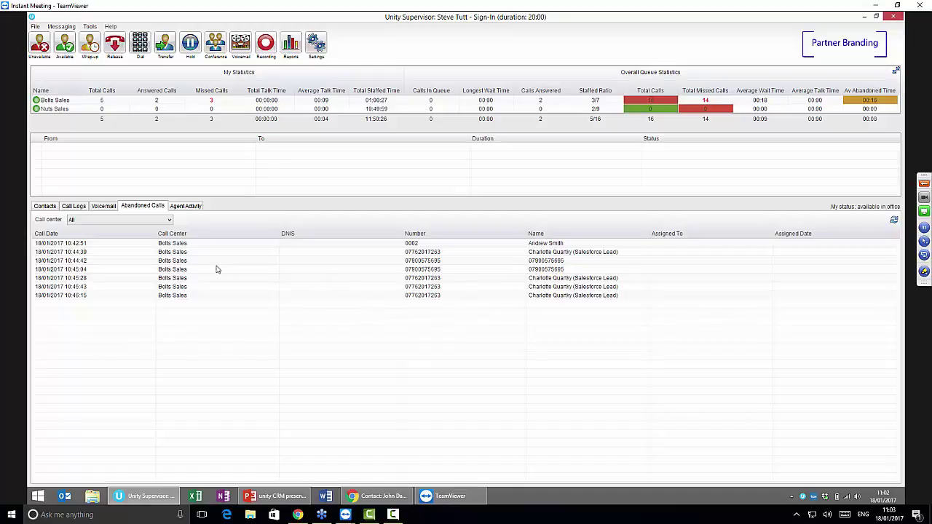
Search the Contacts directory by a contact's surname and bring up the matching Salesforce contact's options
click(45, 208)
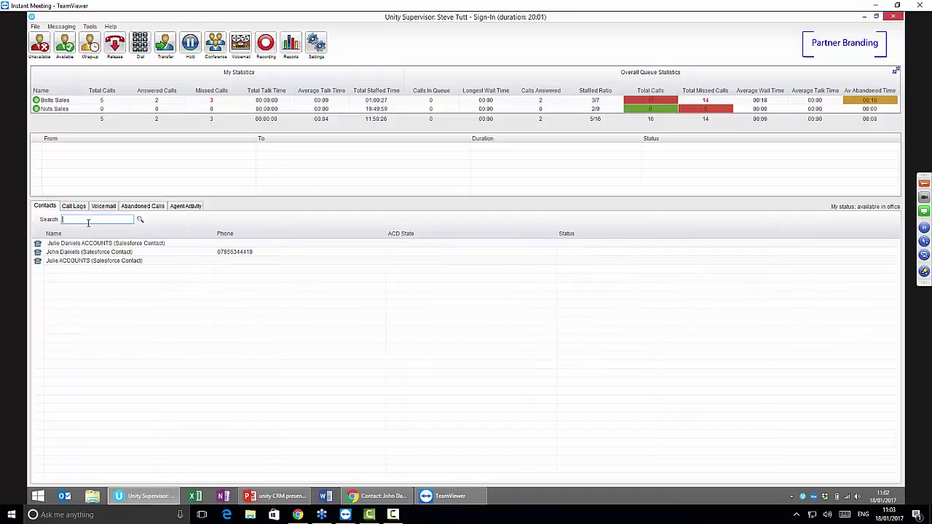
click(87, 225)
text(dani)
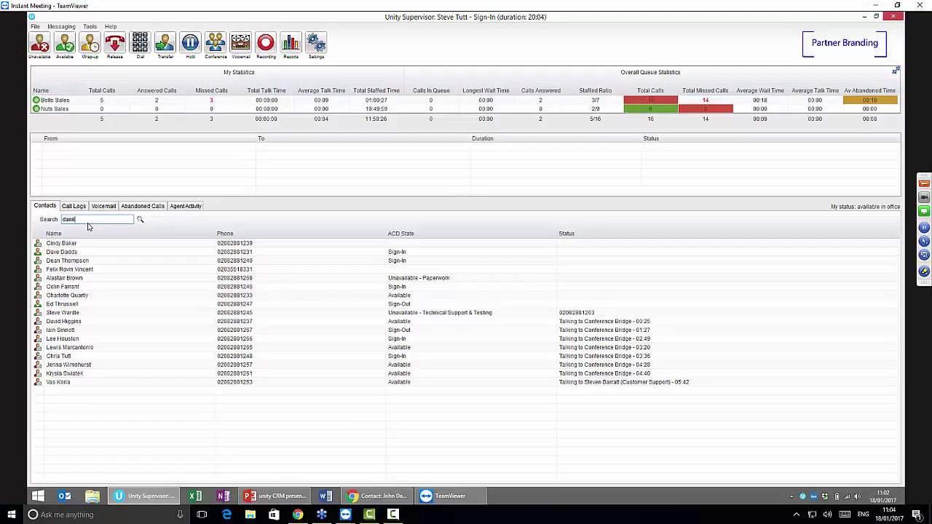
text(els)
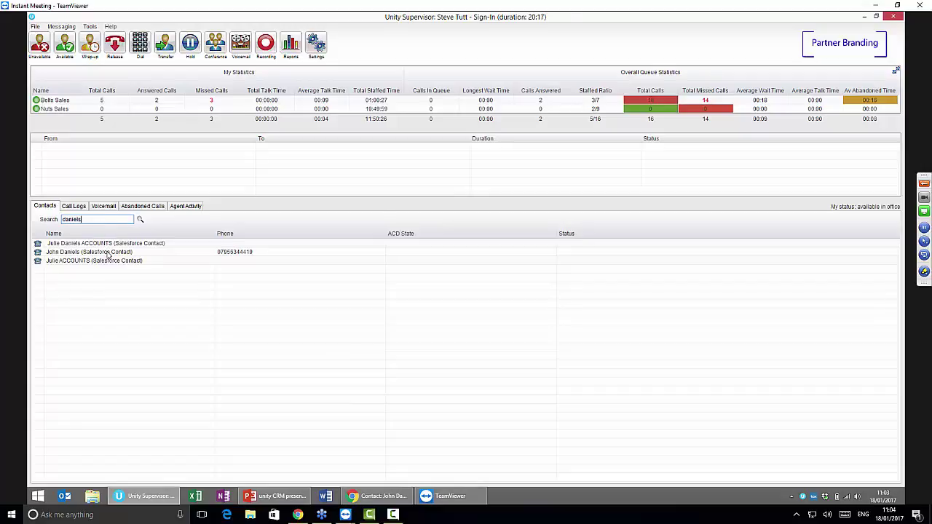
right_click(108, 253)
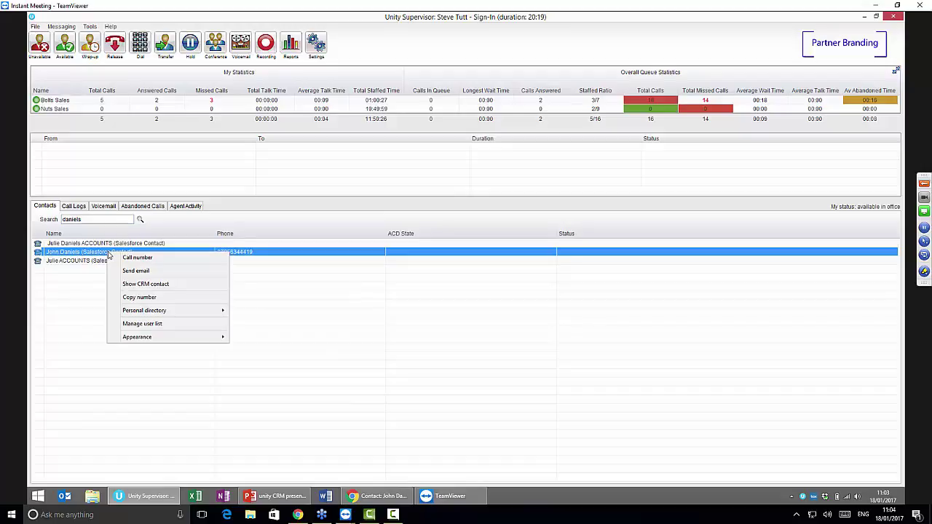
Show the contact's Salesforce record, then go back to Unity Supervisor's active call
click(131, 285)
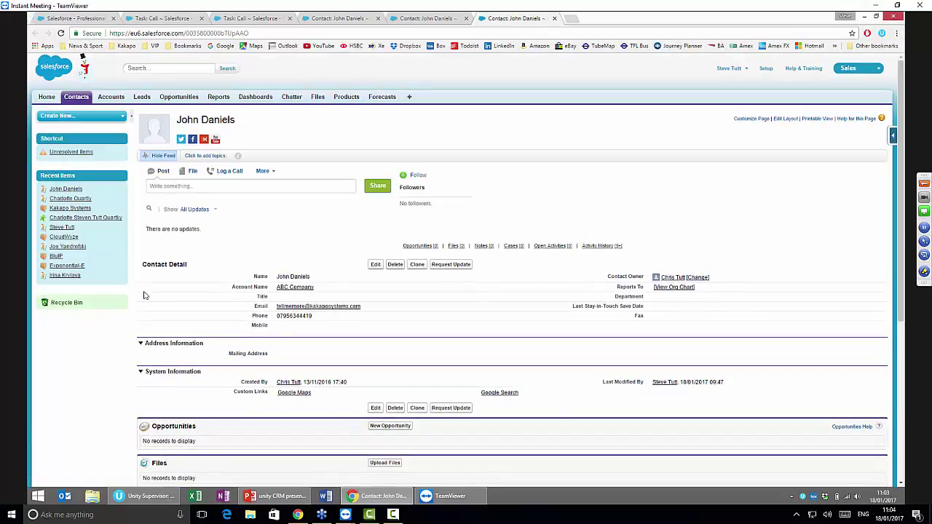
click(146, 496)
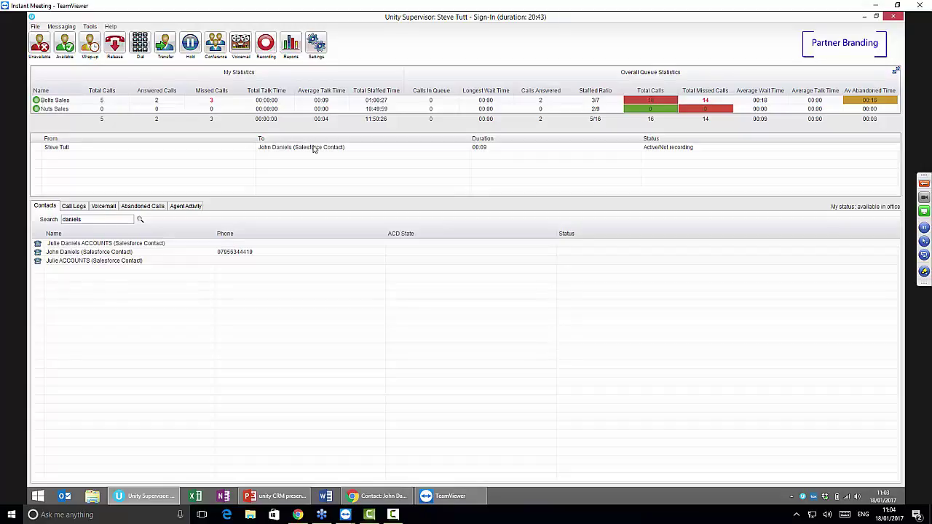
Save a CRM call log entry 'Calling to place an order' for the active call, then release it
right_click(314, 149)
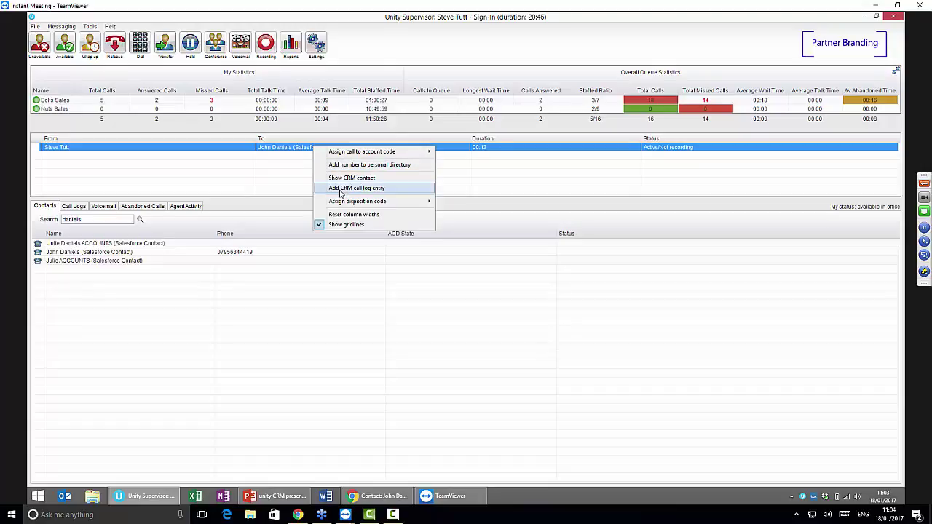
click(340, 189)
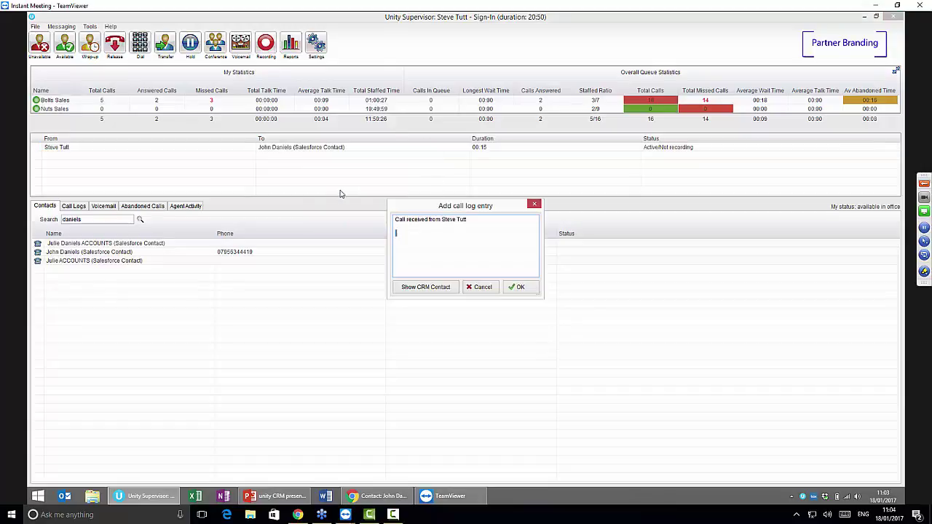
text(Calling to place an order)
click(521, 288)
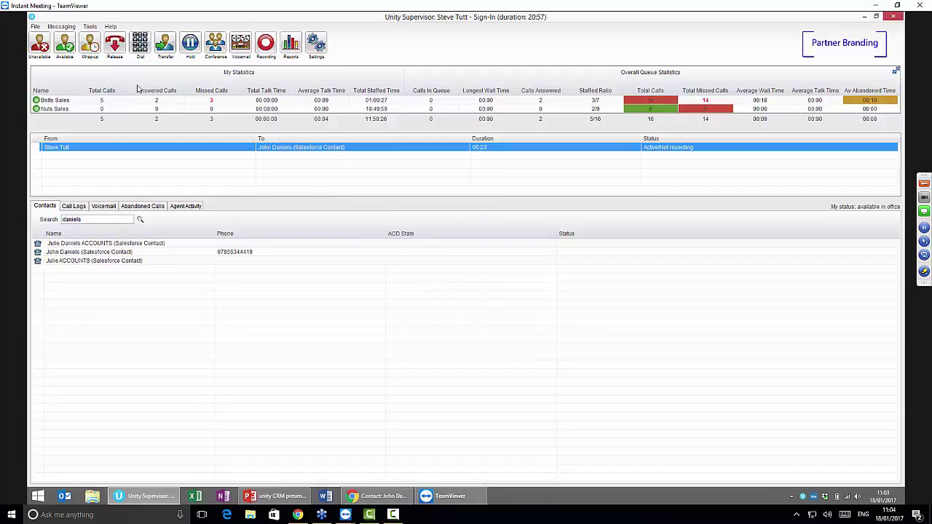
click(119, 58)
View the contact's newest logged Salesforce call with comment 'Calling to place an order', then return to Unity Supervisor
right_click(124, 254)
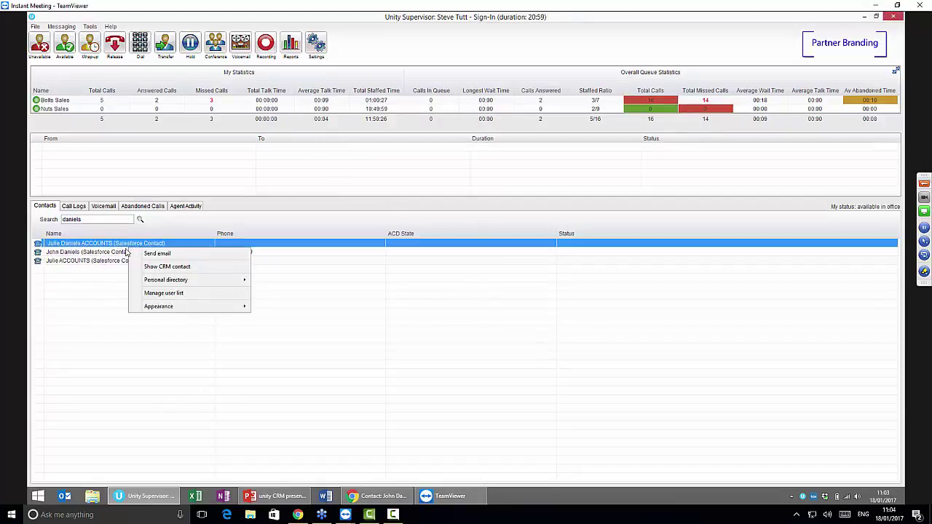
click(230, 284)
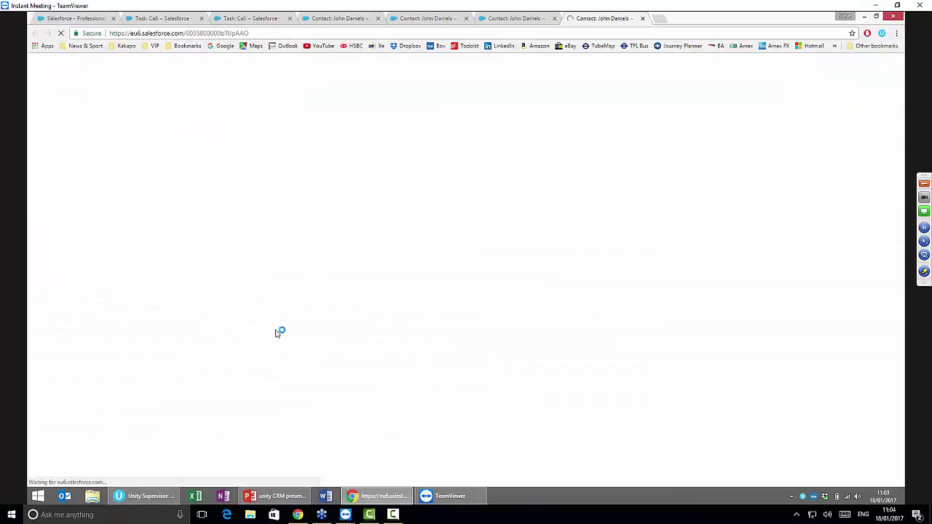
scroll(279, 329, down, 3)
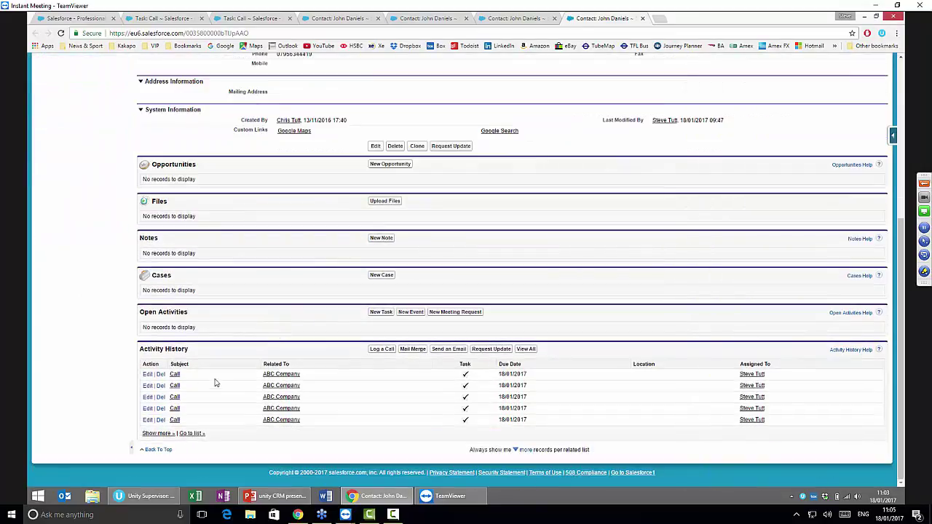
click(175, 375)
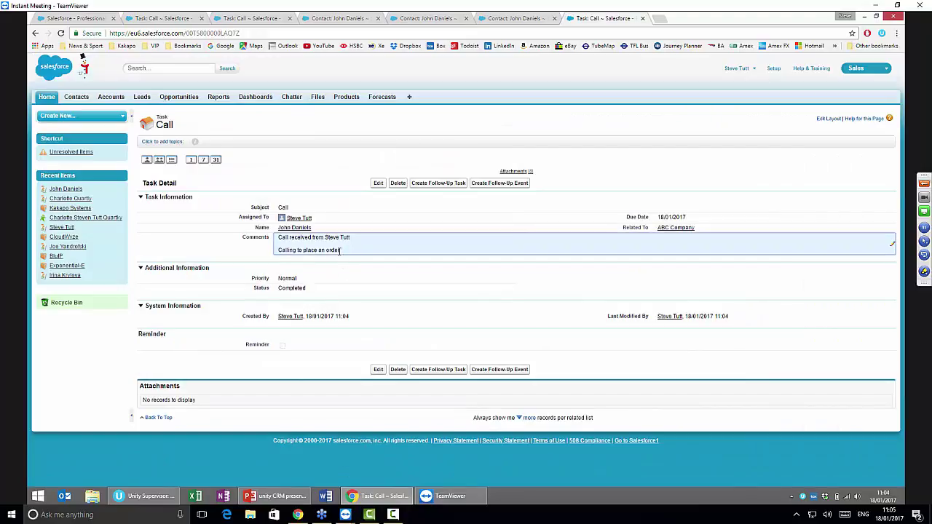
drag(340, 250, 279, 255)
click(279, 256)
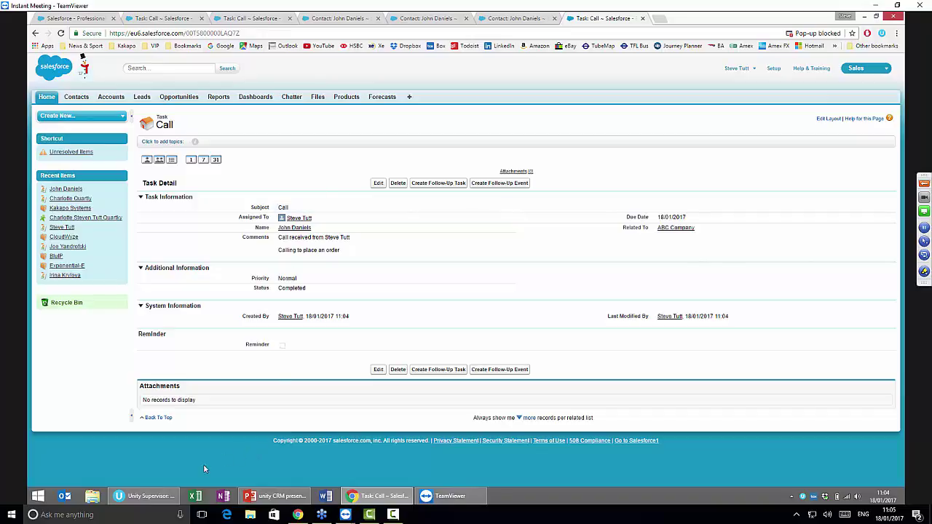
click(146, 496)
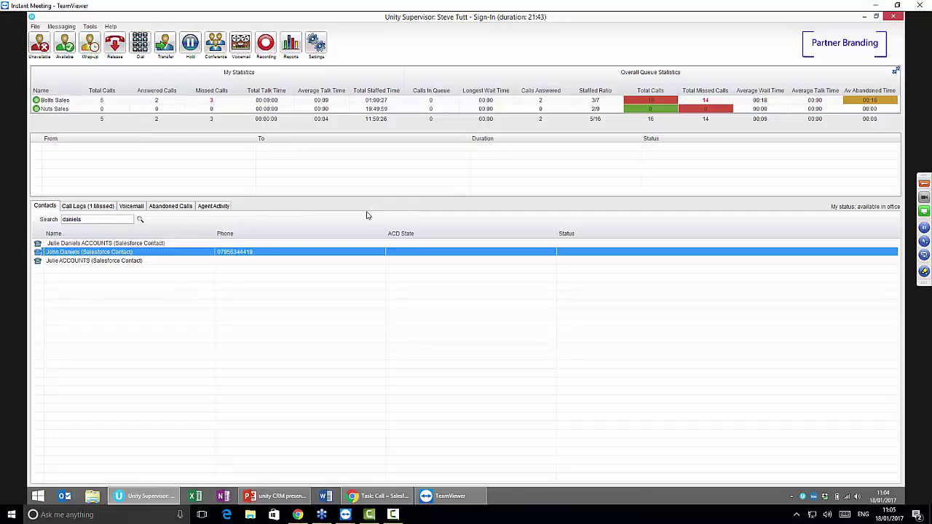
Show the missed-calls log and bring up the options for the latest missed call
click(93, 209)
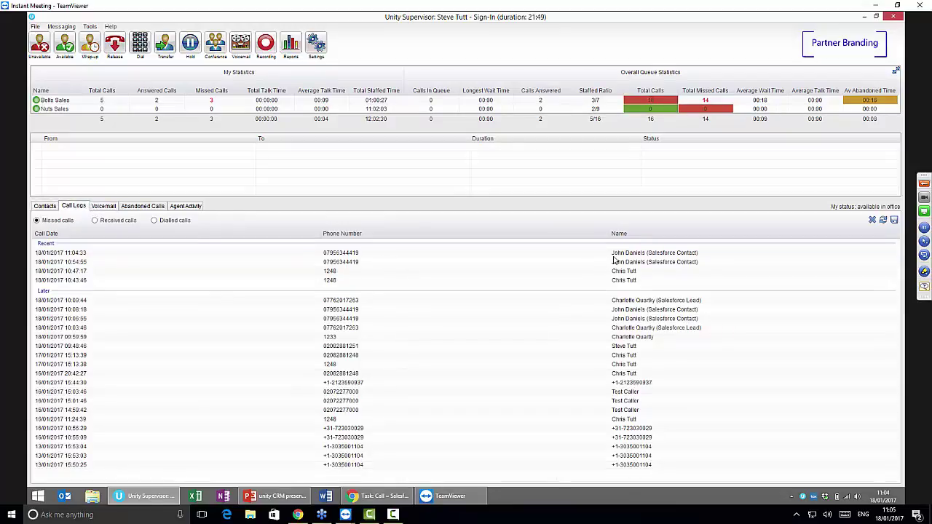
mouse_move(333, 259)
mouse_down()
mouse_move(331, 198)
mouse_move(327, 254)
mouse_up()
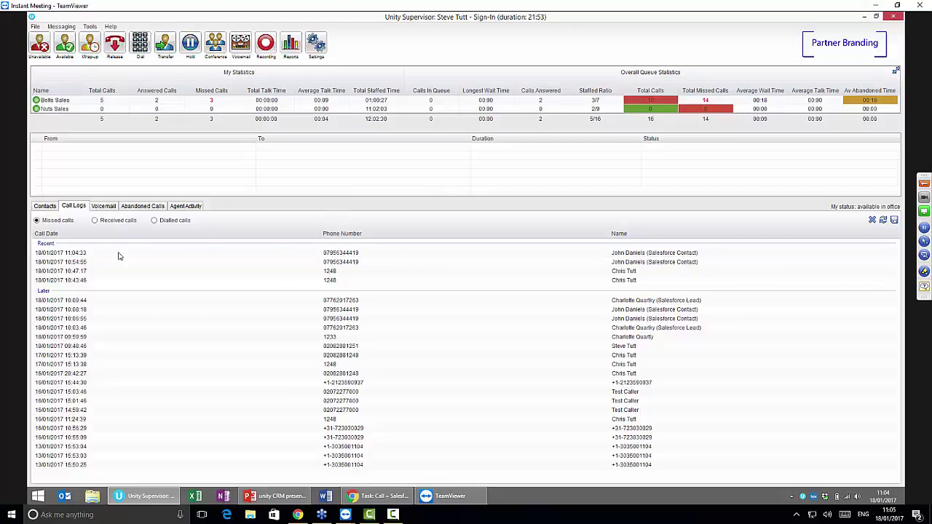
right_click(67, 255)
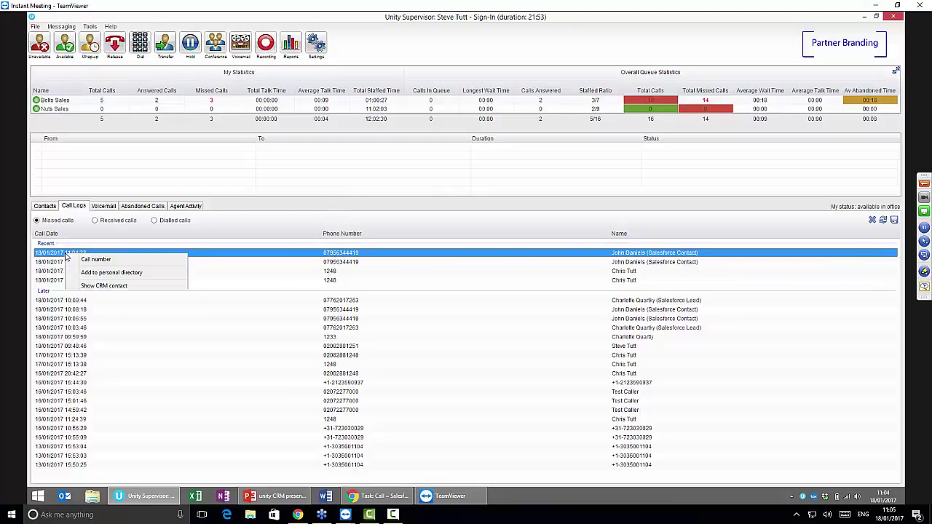
View the missed caller's Salesforce record and its unanswered Call task, then return to Unity Supervisor
click(104, 286)
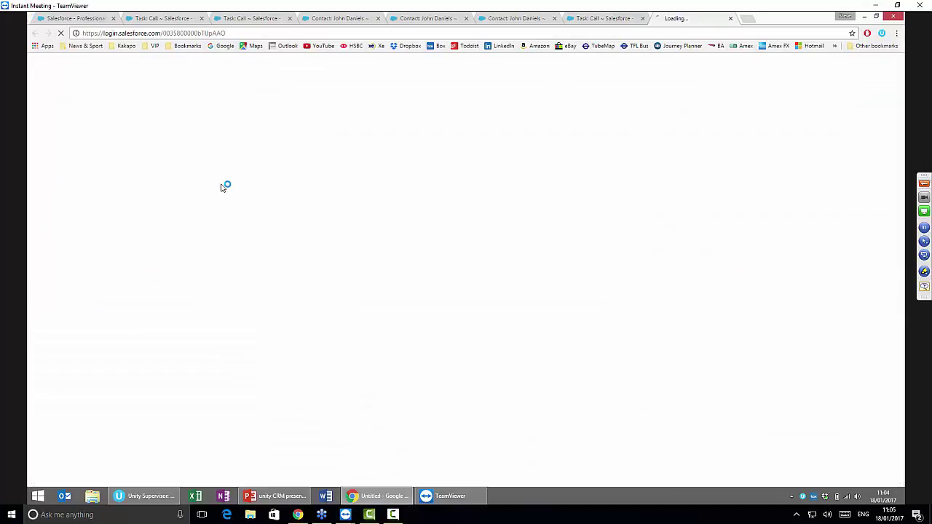
scroll(329, 288, down, 5)
click(175, 375)
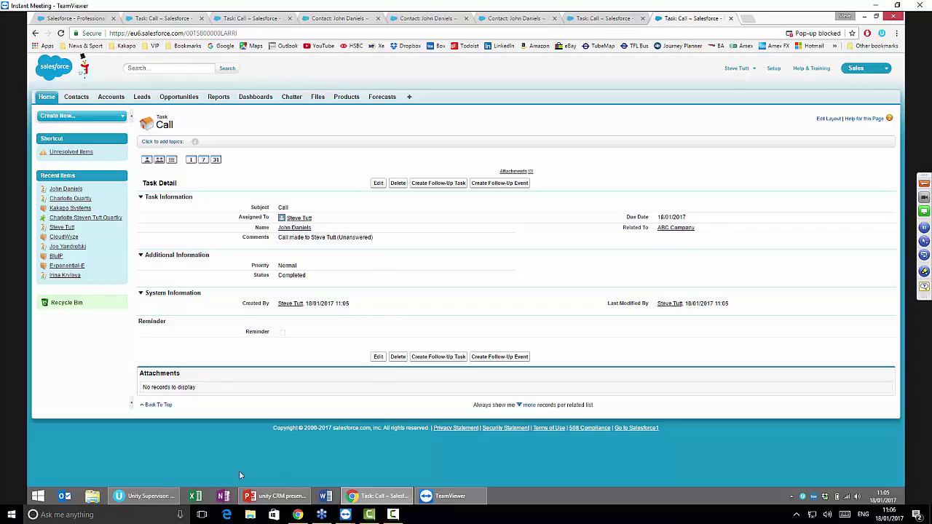
click(145, 496)
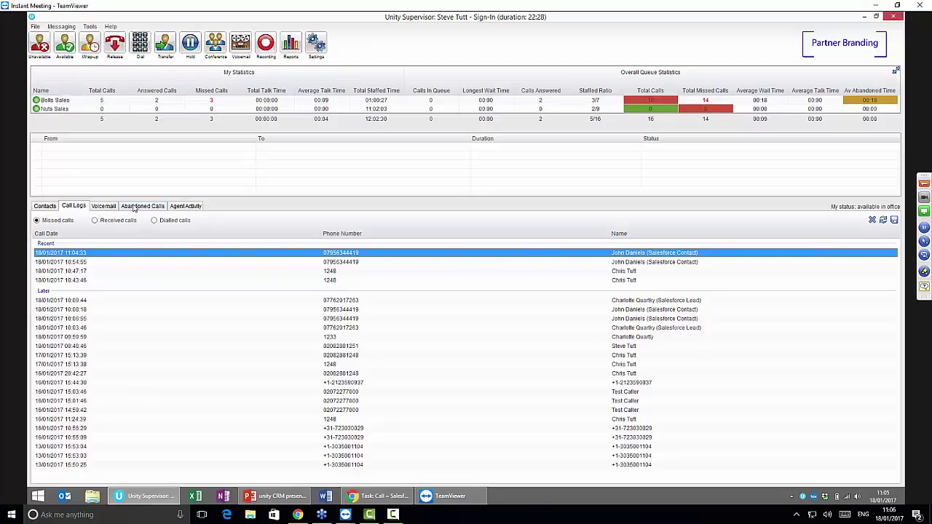
Show the abandoned calls list and check a lead's callback options without assigning one
click(134, 206)
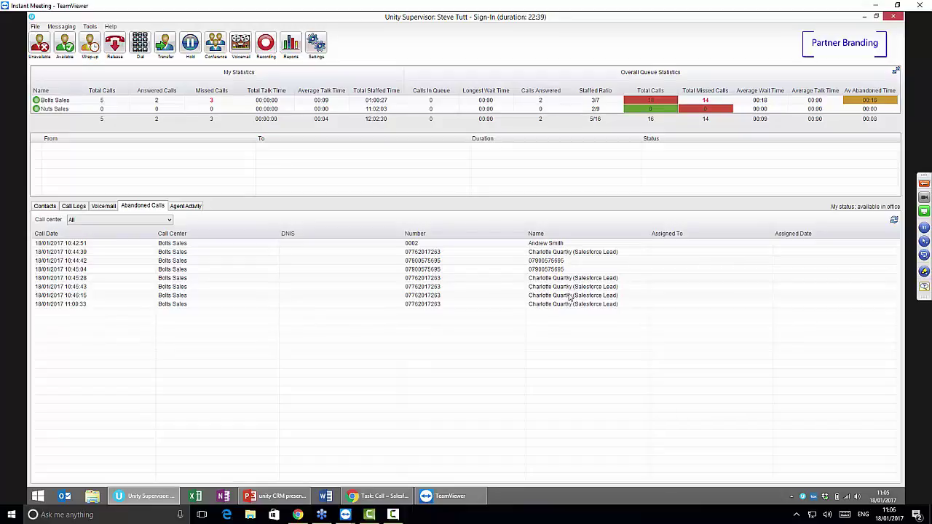
right_click(571, 253)
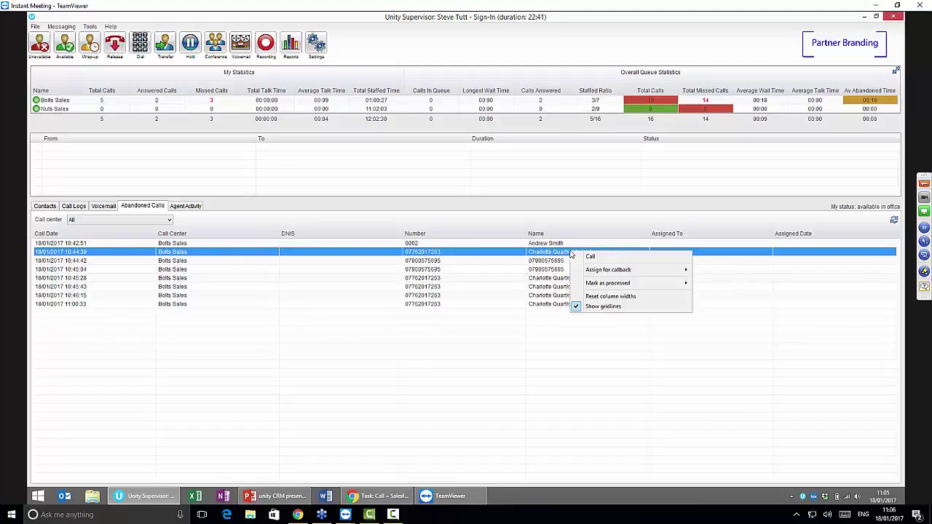
mouse_move(605, 273)
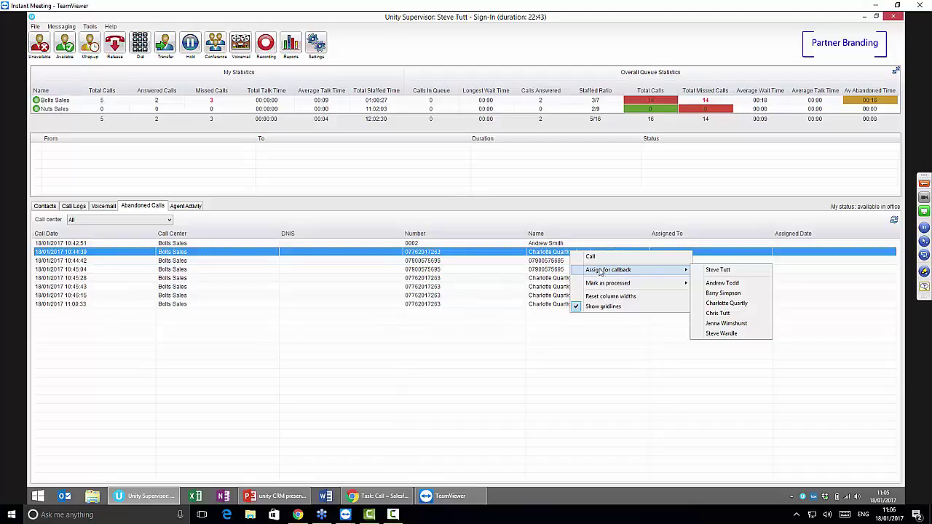
click(510, 255)
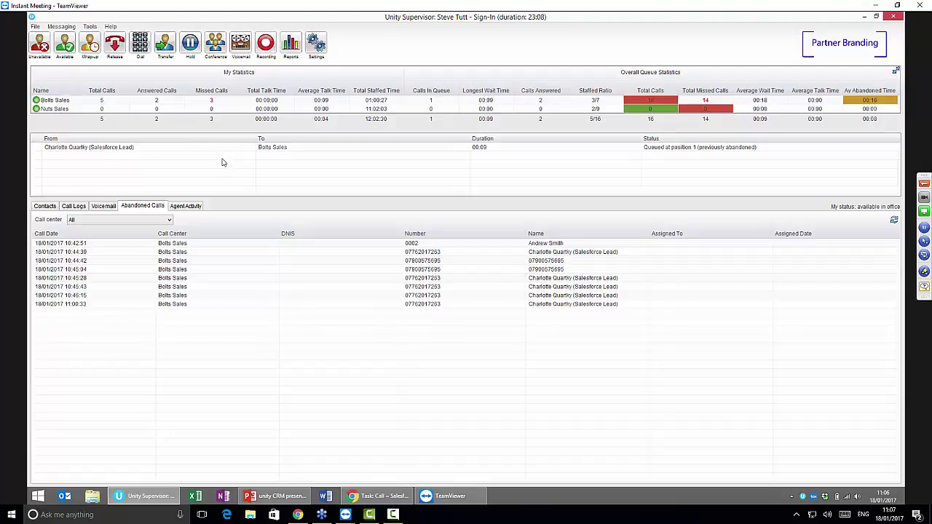
right_click(163, 152)
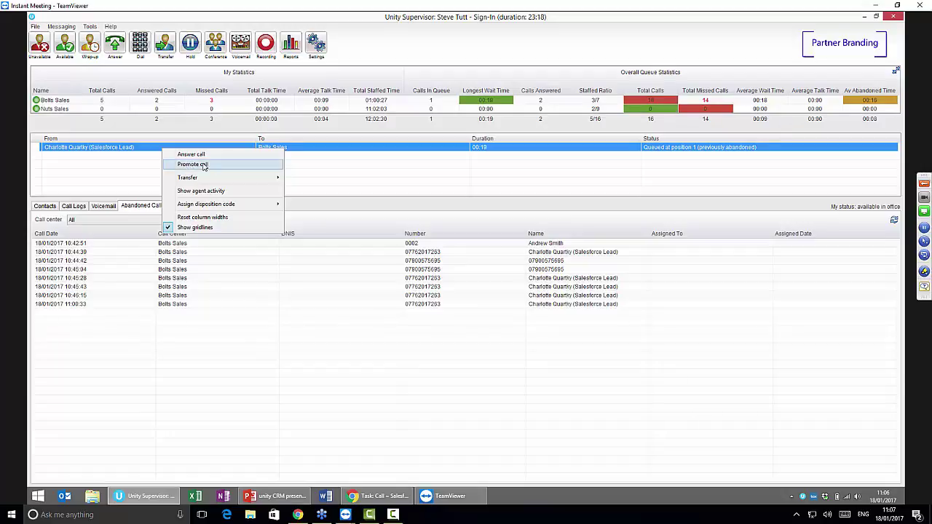
click(188, 172)
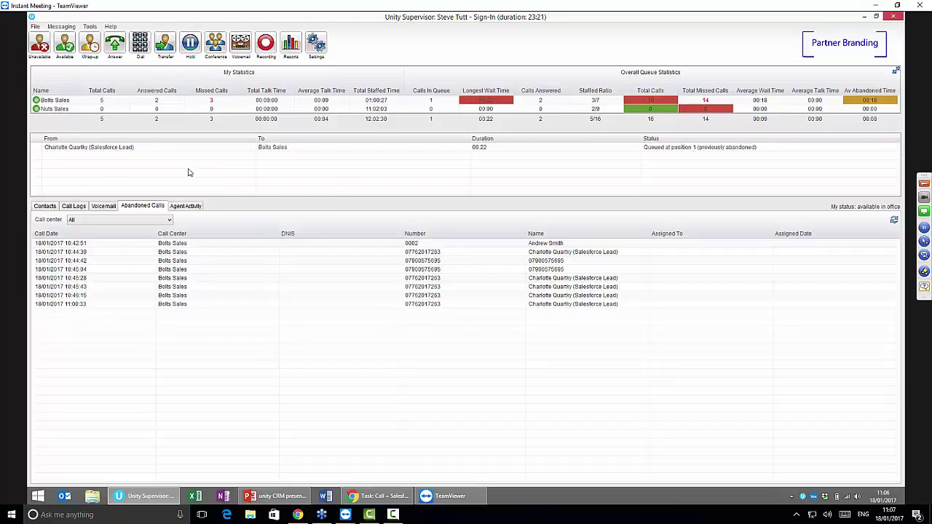
click(254, 150)
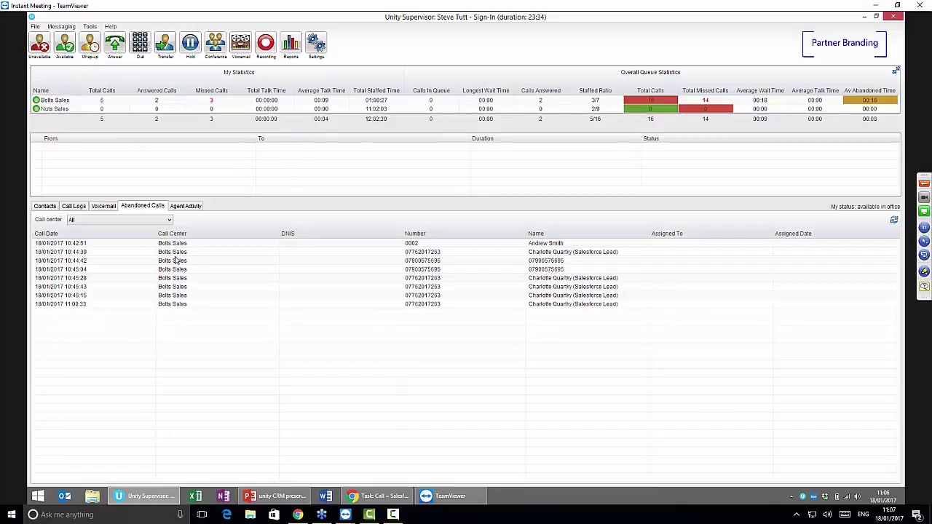
Dial the Salesforce contact from the contacts search, release the call, and minimise Unity Supervisor
click(47, 208)
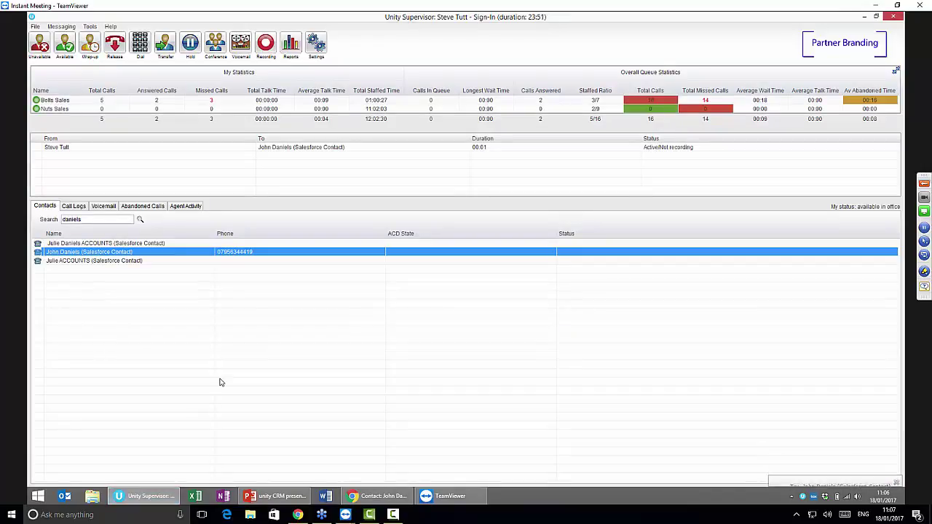
click(230, 150)
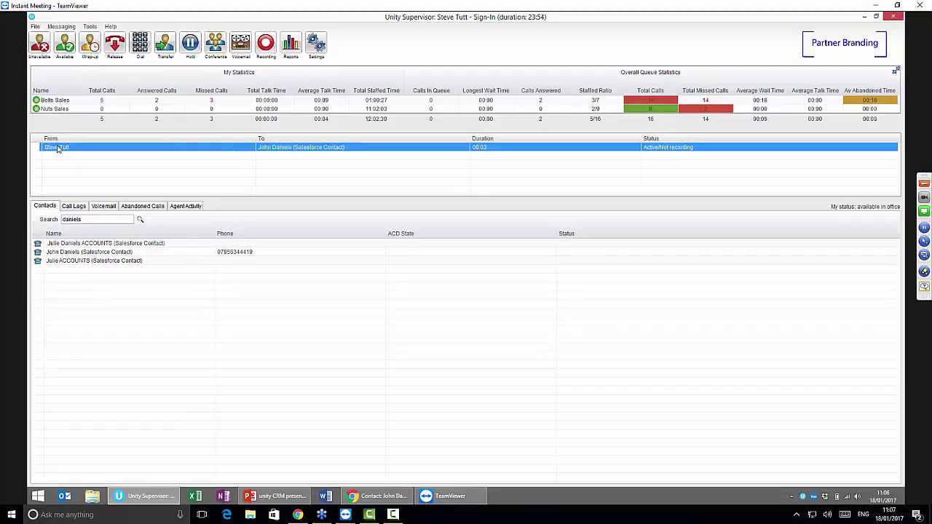
click(112, 45)
click(863, 17)
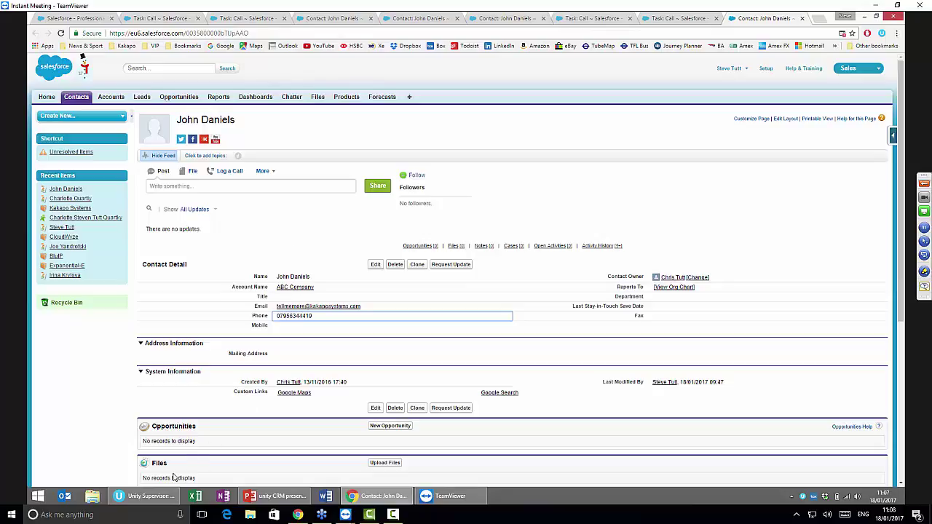
In CRM settings, enable Automatic Contact Pop for all inbound and outbound call options
click(146, 496)
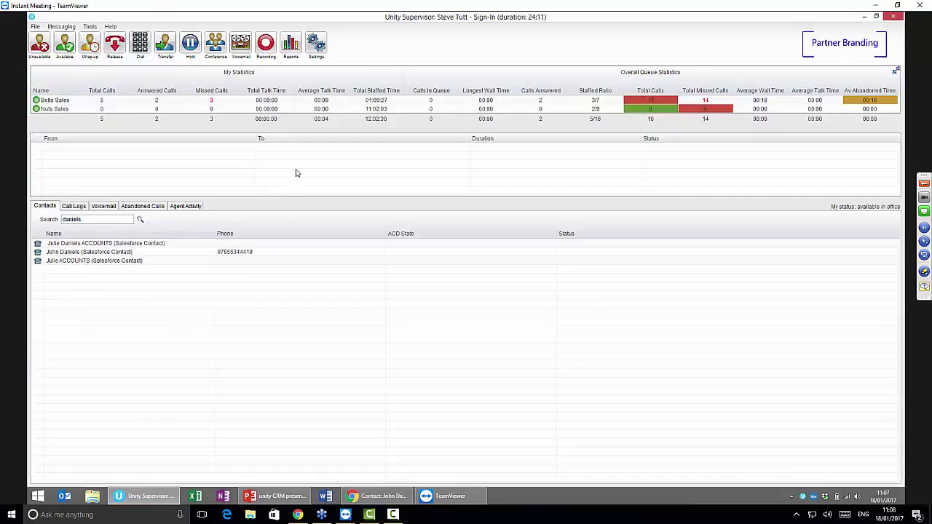
click(315, 47)
click(328, 130)
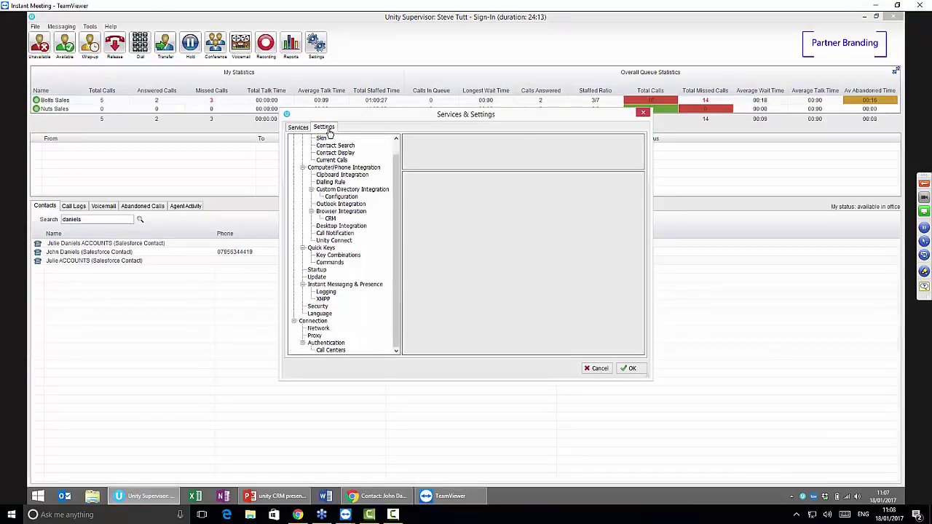
click(330, 218)
click(458, 178)
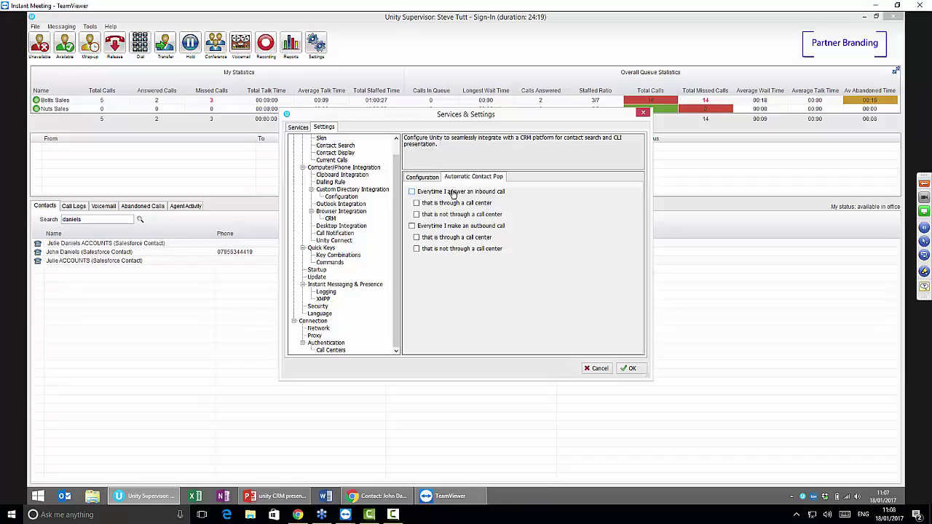
click(453, 193)
click(412, 226)
Save the contact pop settings, then review the Call Notification options and close Settings
click(632, 369)
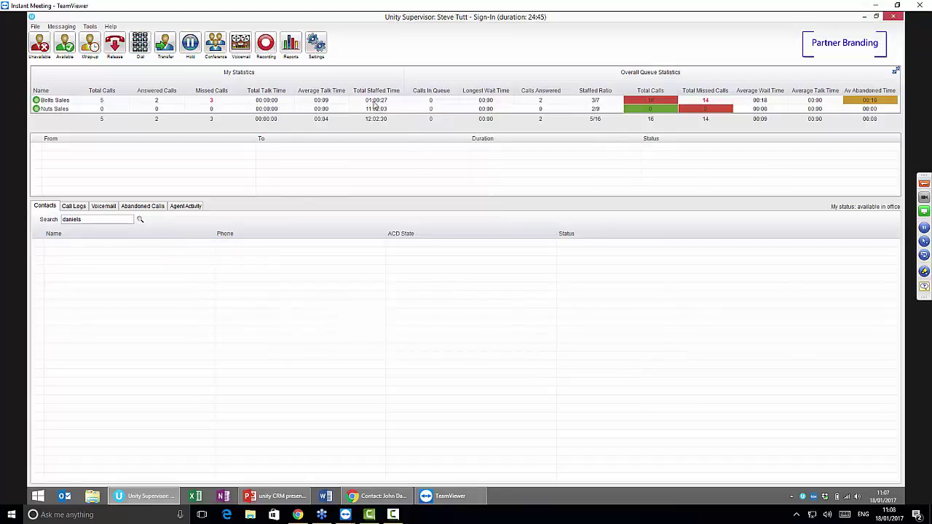
click(315, 44)
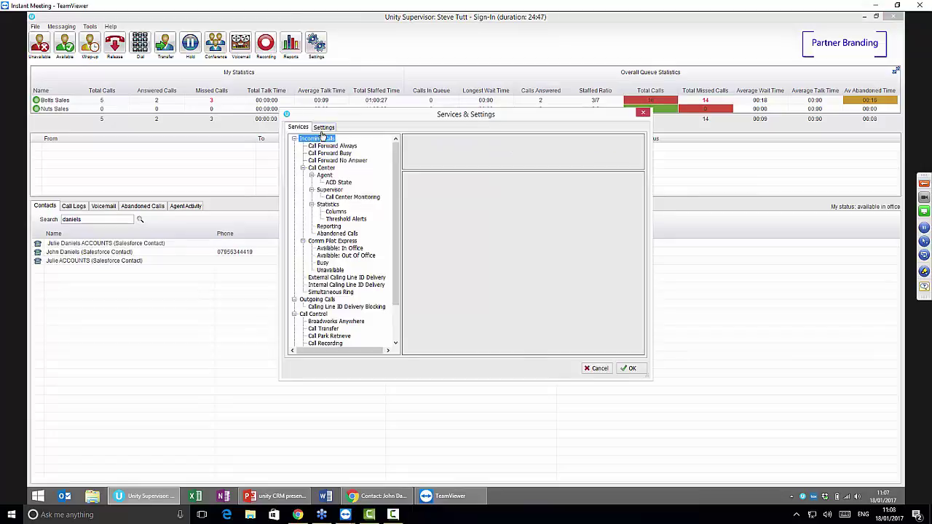
click(323, 127)
click(337, 234)
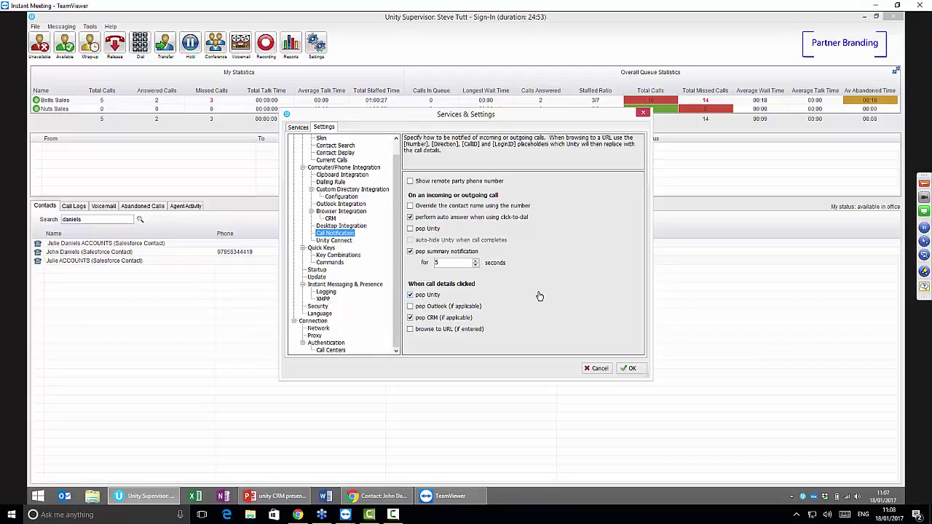
click(633, 369)
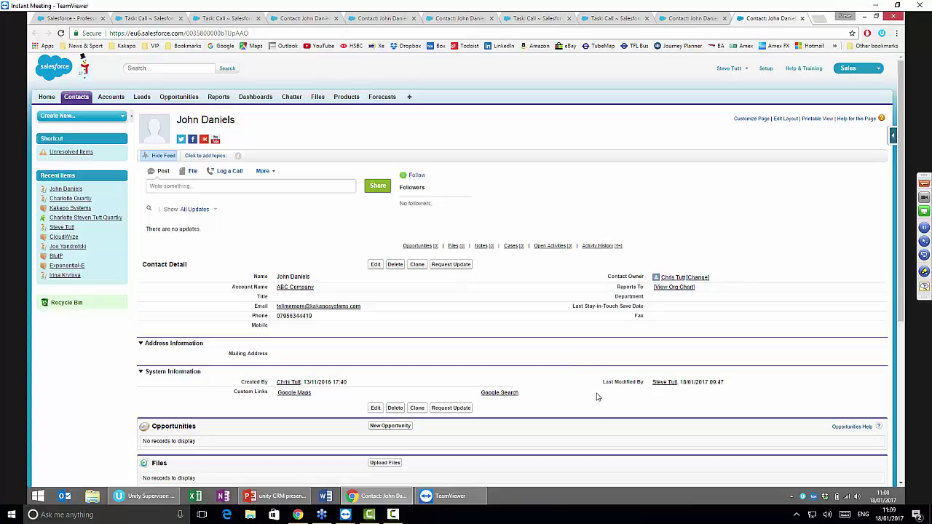
Bring Unity Supervisor back from Salesforce and show the Abandoned Calls list
click(167, 496)
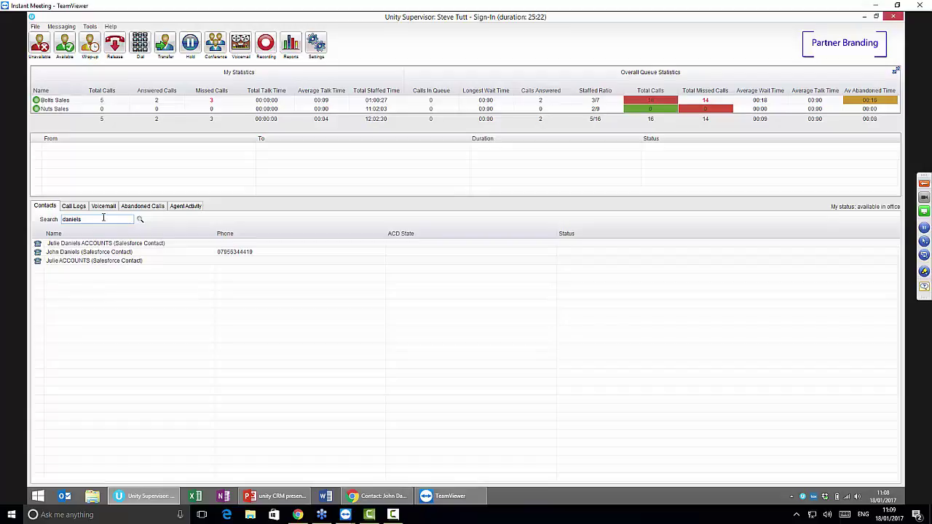
click(156, 208)
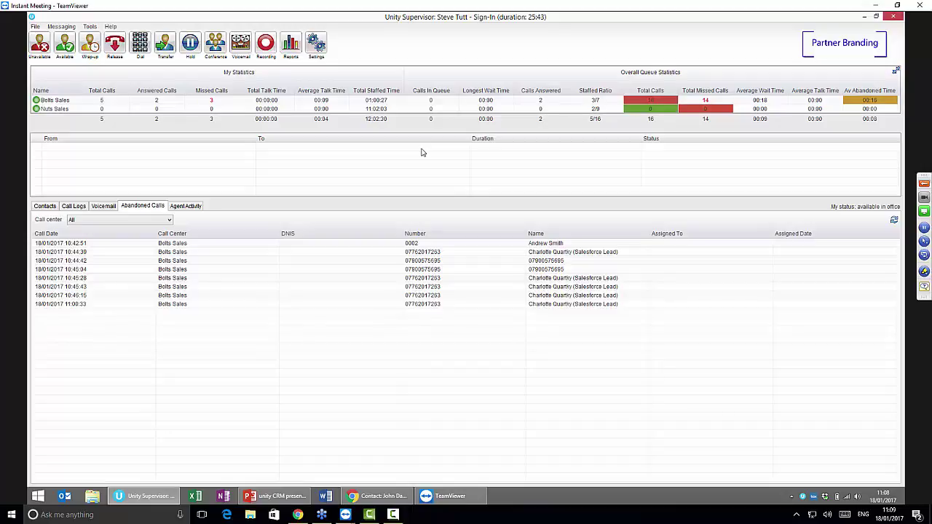
Present the Salesforce.com Integration Key Features and CRM Connector – Coming in 2017 slides, then exit the slideshow
mouse_move(278, 496)
click(277, 460)
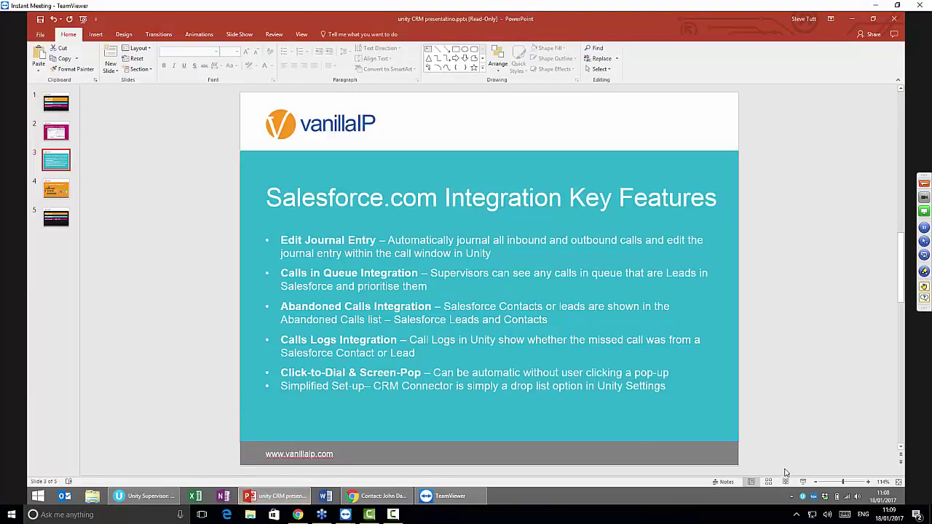
click(803, 481)
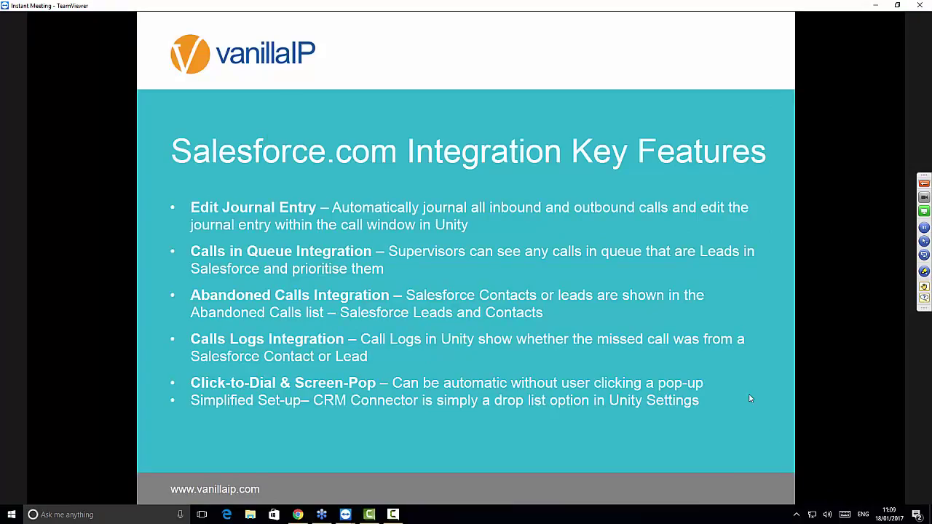
click(750, 398)
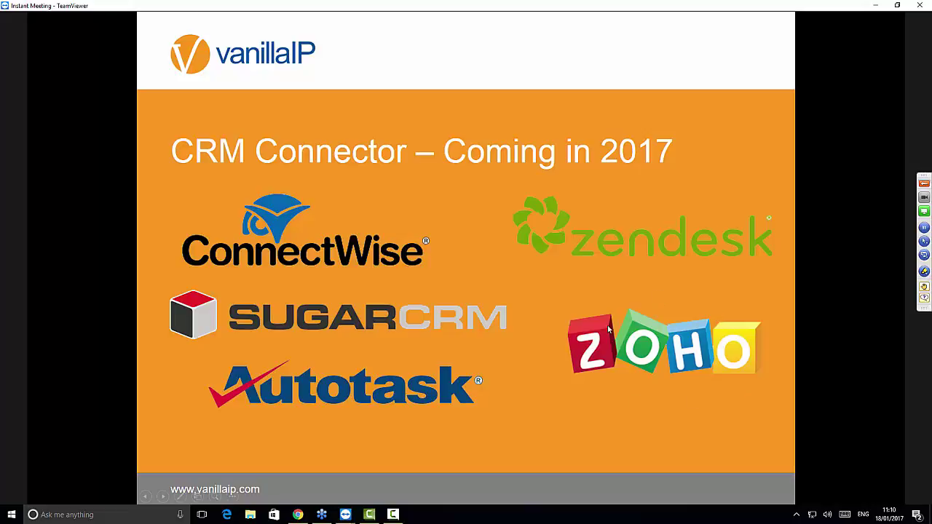
key(Escape)
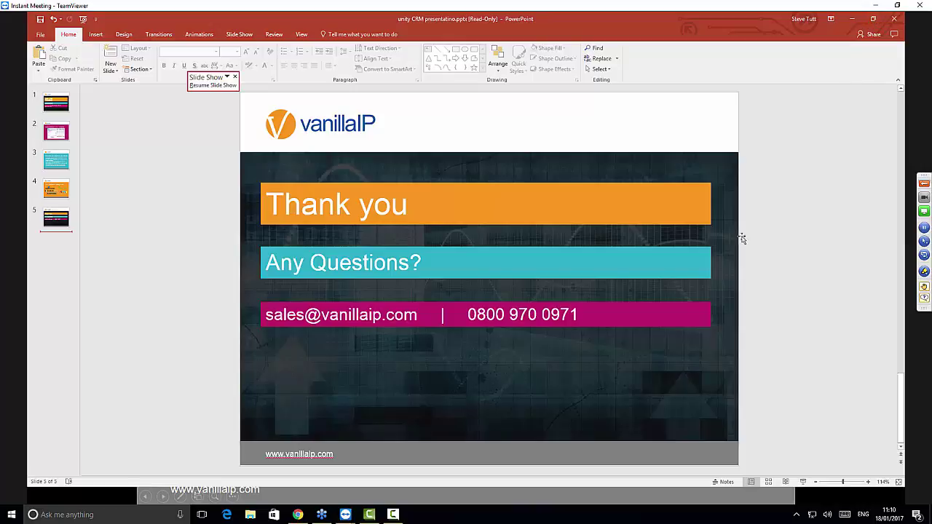
Review the Browser Integration call URL setting, then cancel Settings without saving
key(alt+Tab)
key(alt+Tab)
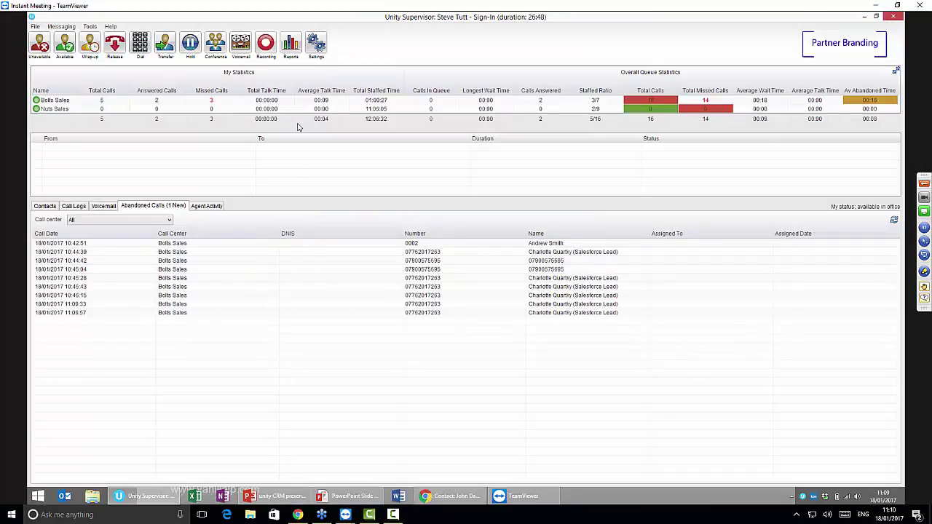
click(316, 45)
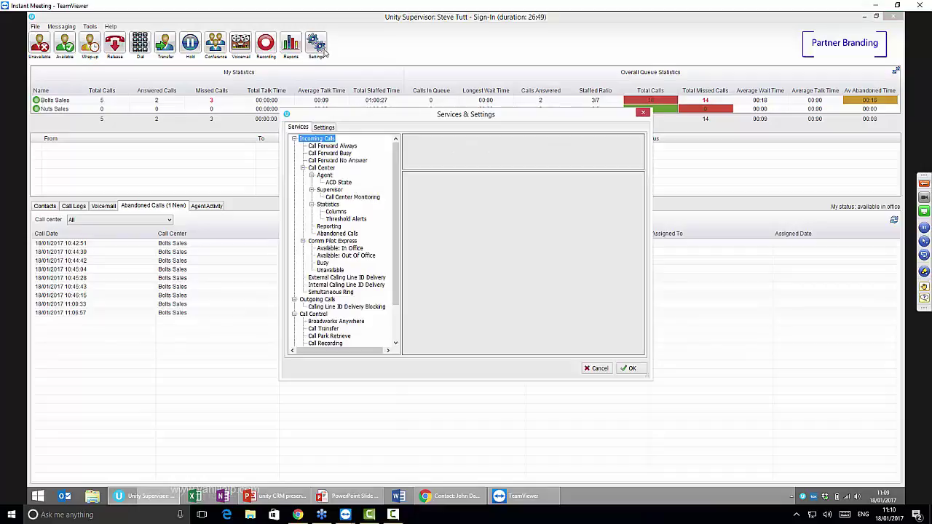
click(325, 128)
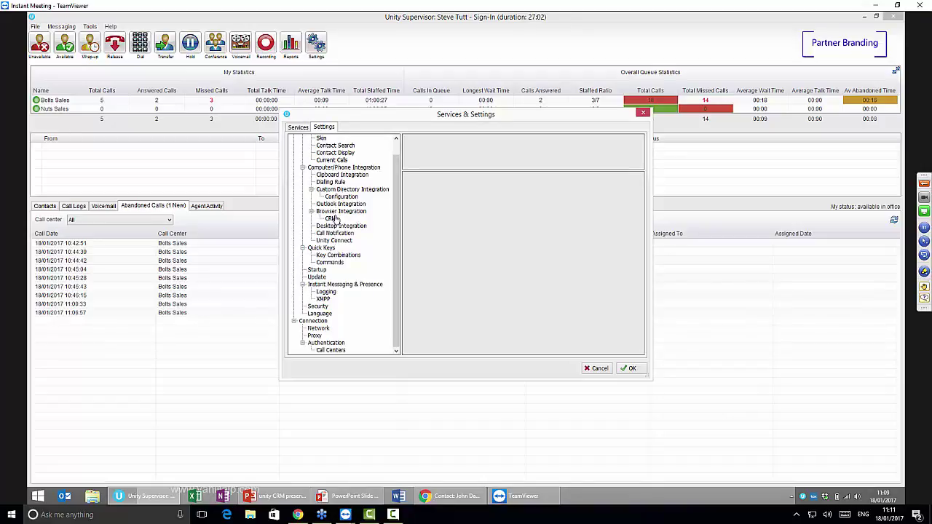
click(335, 213)
click(447, 209)
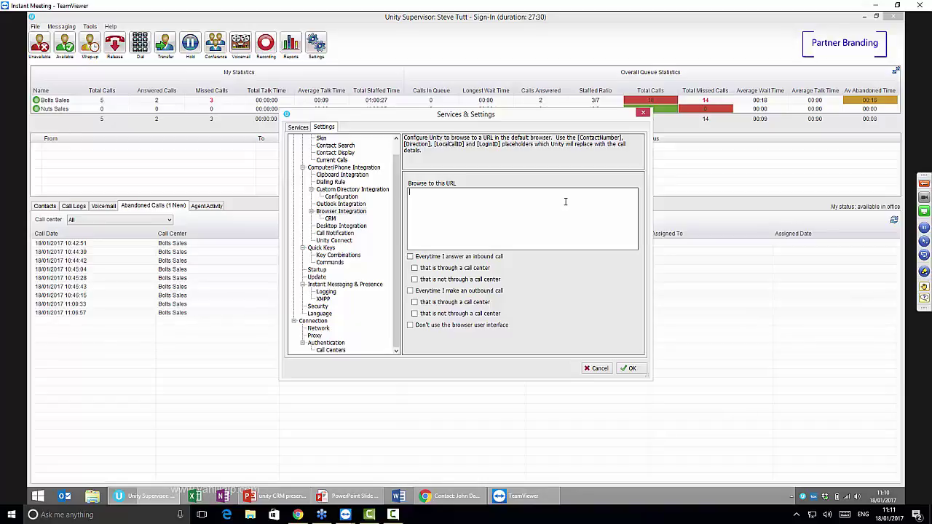
click(565, 201)
click(565, 202)
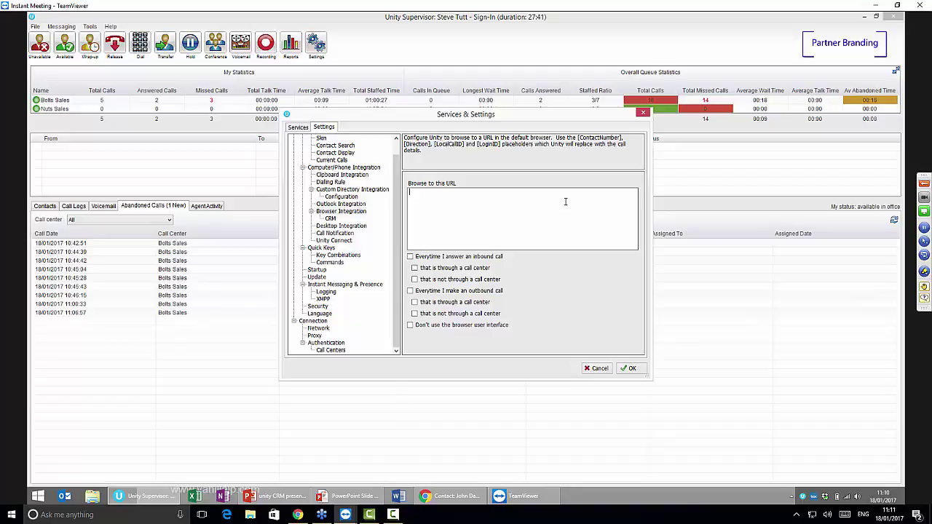
click(589, 370)
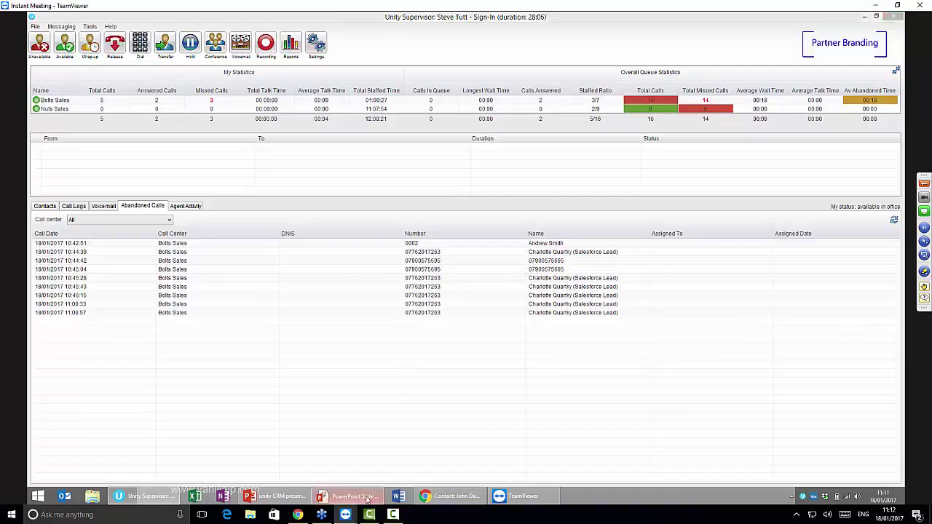
Switch back to the full-screen CRM Connector – Coming in 2017 slide
key(alt+Tab)
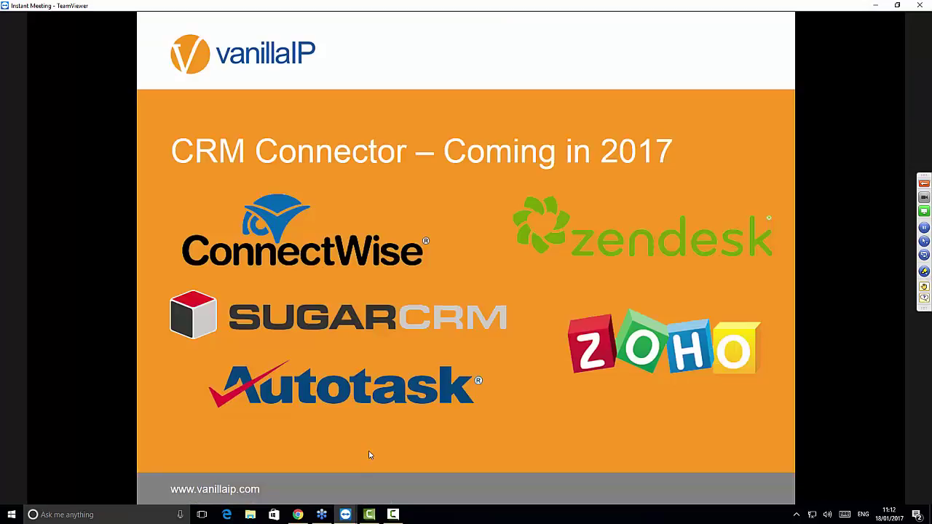